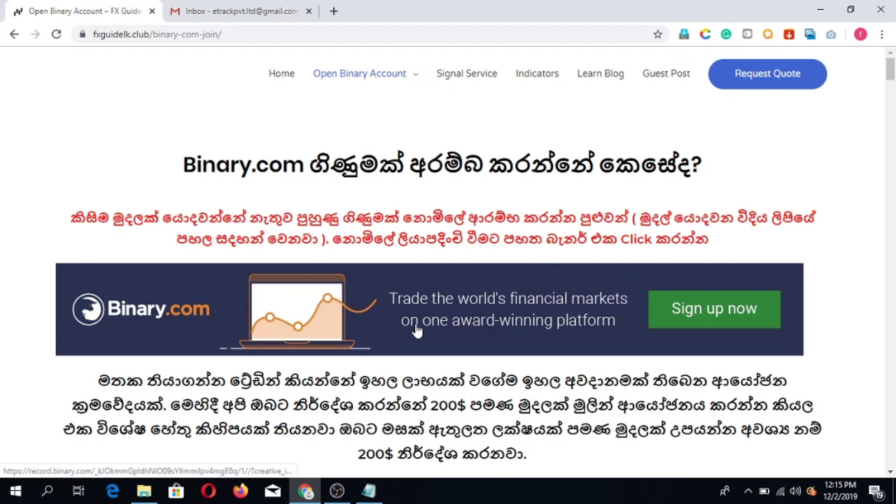
# Step: Open the Binary.com sign-up page from the banner, enter the email address and request a free account
pyautogui.click(417, 331)
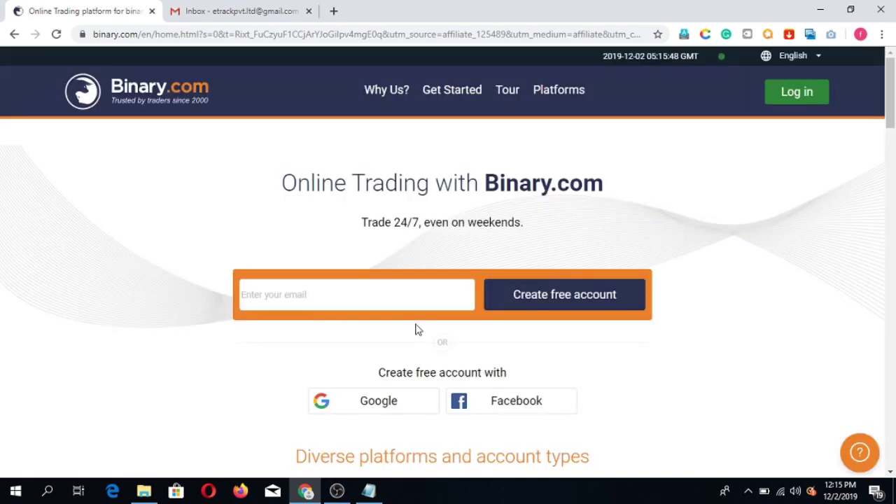
pyautogui.click(267, 295)
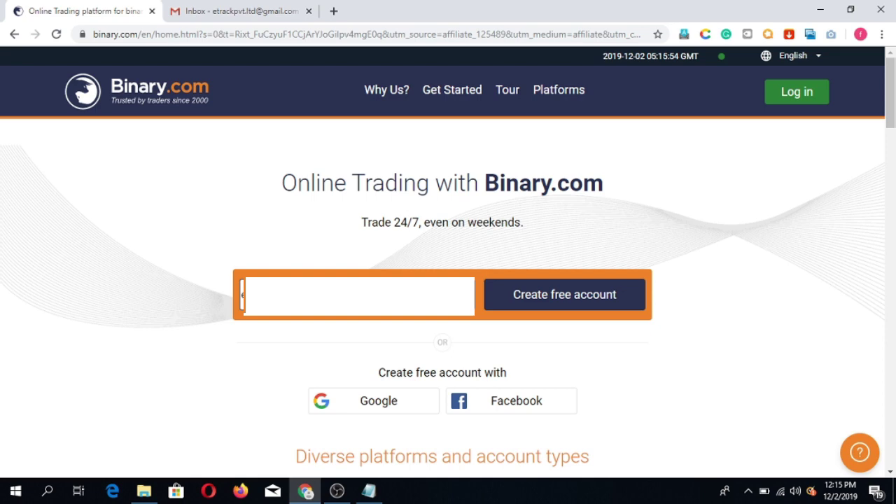
pyautogui.click(623, 302)
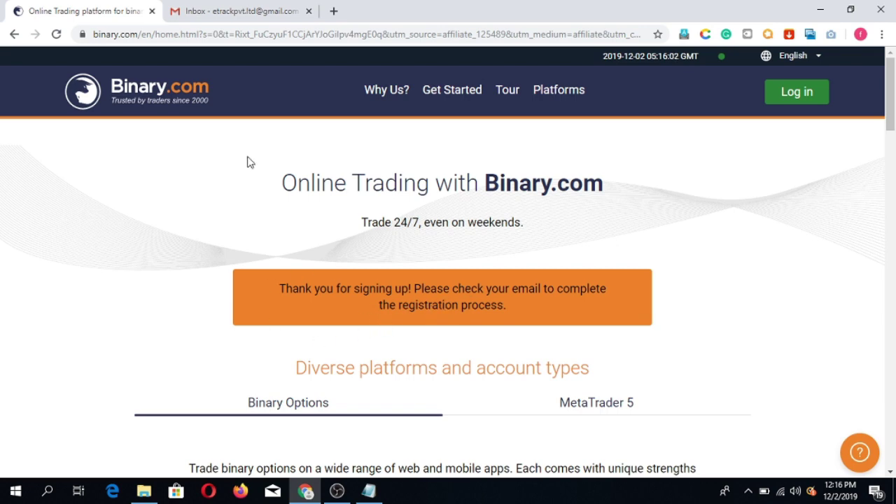
# Step: Switch to Gmail, open the Binary.com message "Verify your email address" and follow its verification link
pyautogui.click(242, 8)
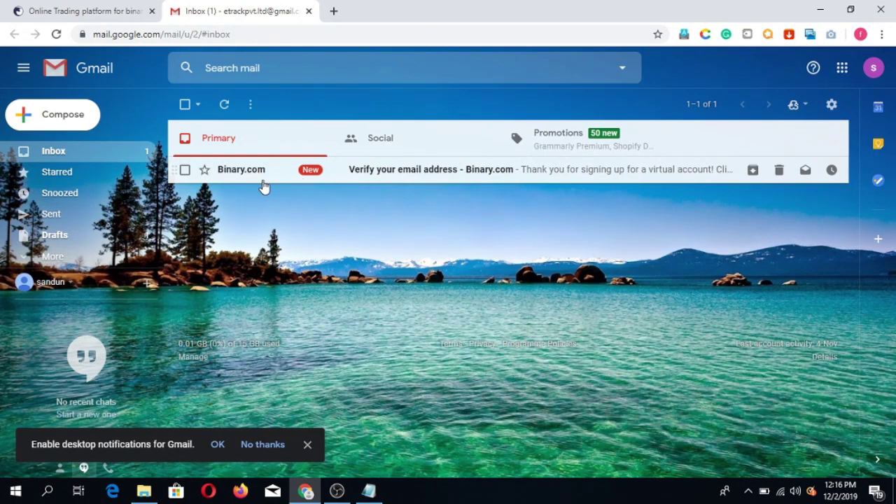
pyautogui.click(408, 171)
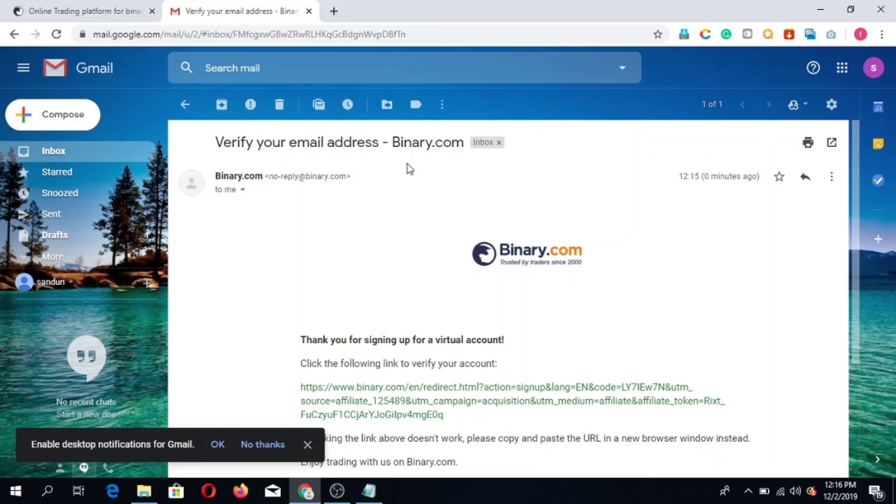
pyautogui.scroll(-1, 855, 162)
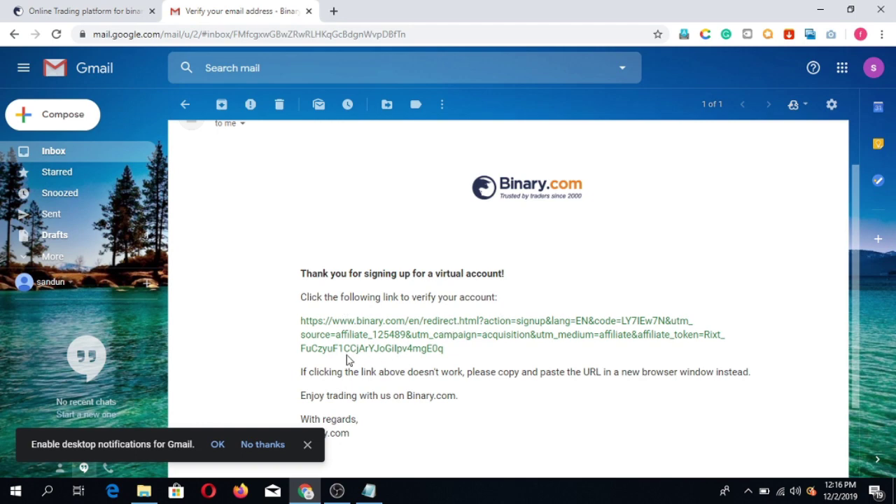
pyautogui.click(355, 336)
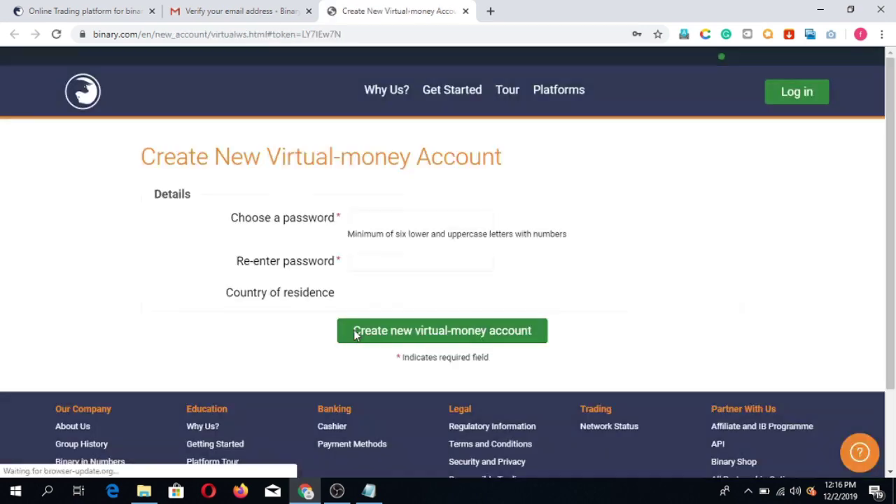
# Step: Enter a new account password as the chosen password for the virtual-money account
pyautogui.click(376, 217)
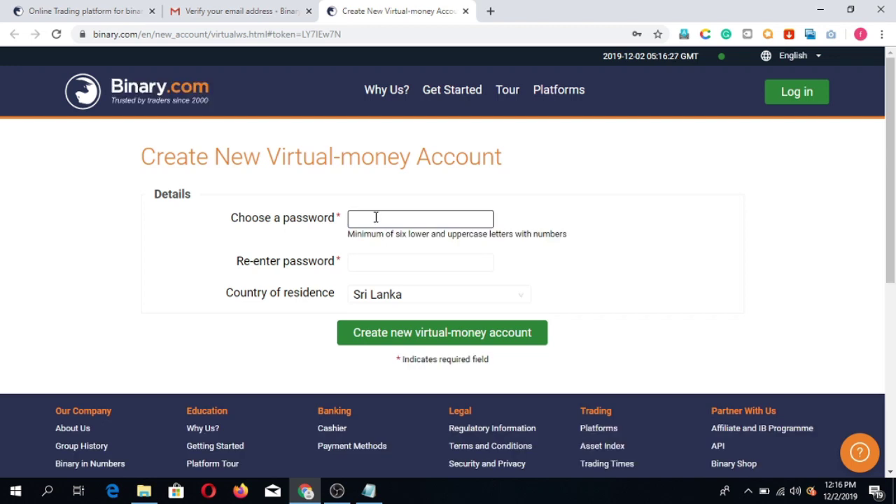
pyautogui.click(376, 217)
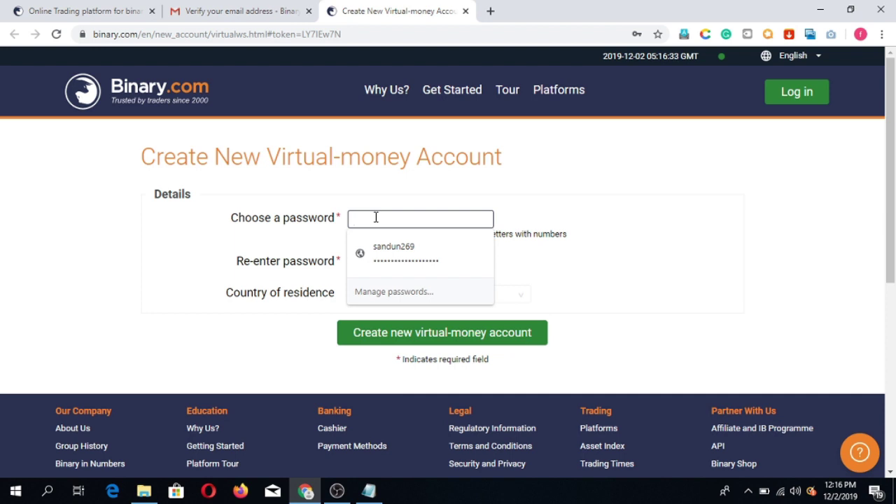
pyautogui.press('capslock')
pyautogui.write('•')
pyautogui.press('capslock')
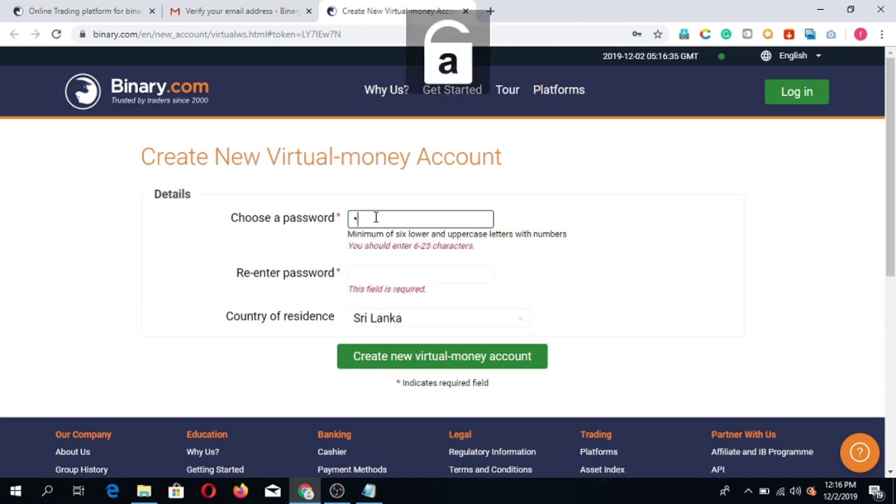
pyautogui.write('•••••••••••')
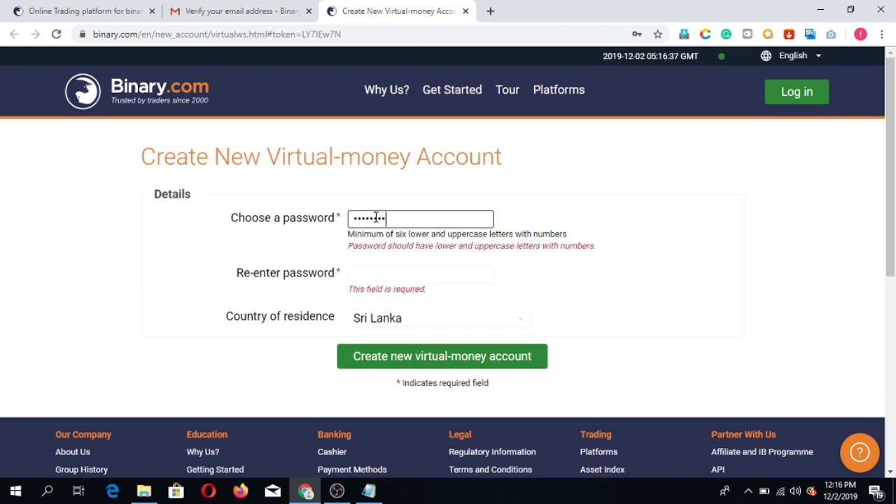
pyautogui.write('•••••••')
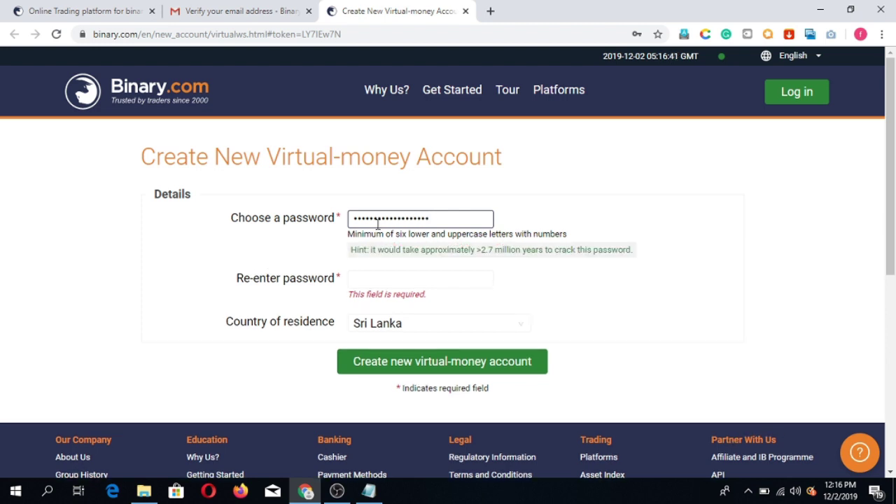
# Step: Re-enter the account password and create the virtual-money account, declining the browser's offer to update the saved password
pyautogui.click(385, 274)
pyautogui.click(386, 274)
pyautogui.press('capslock')
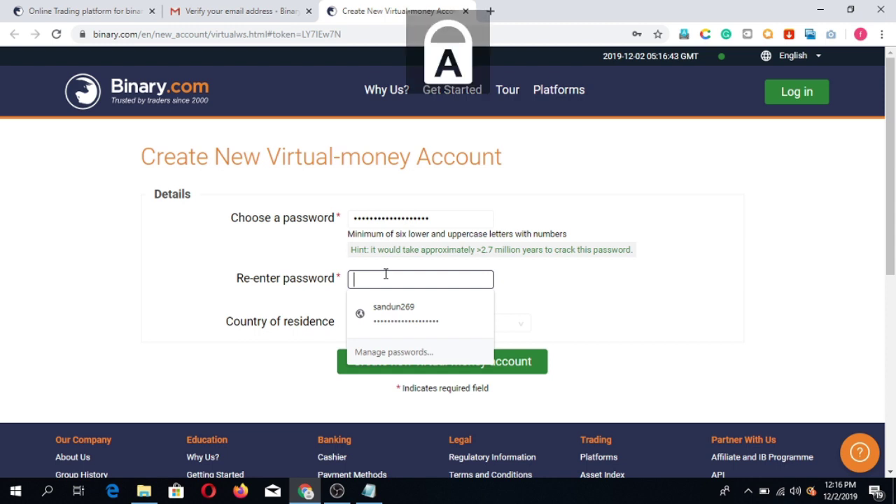
pyautogui.write('•')
pyautogui.press('capslock')
pyautogui.write('•••••')
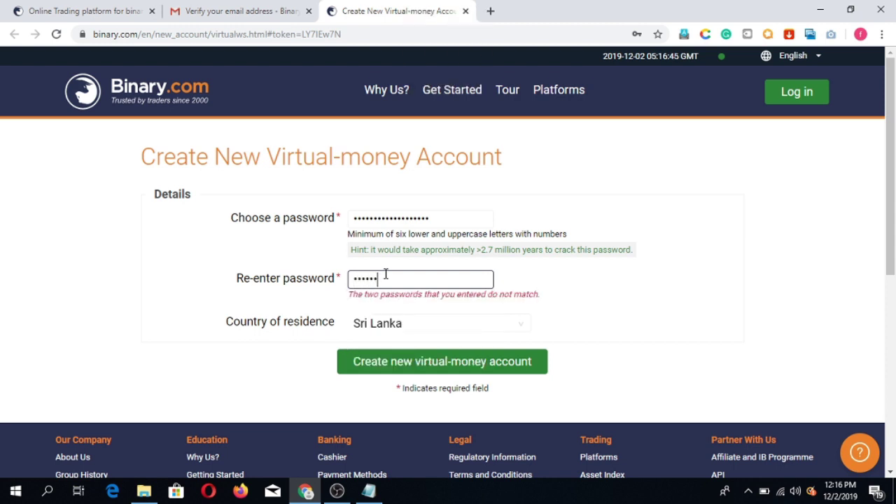
pyautogui.write('••••••')
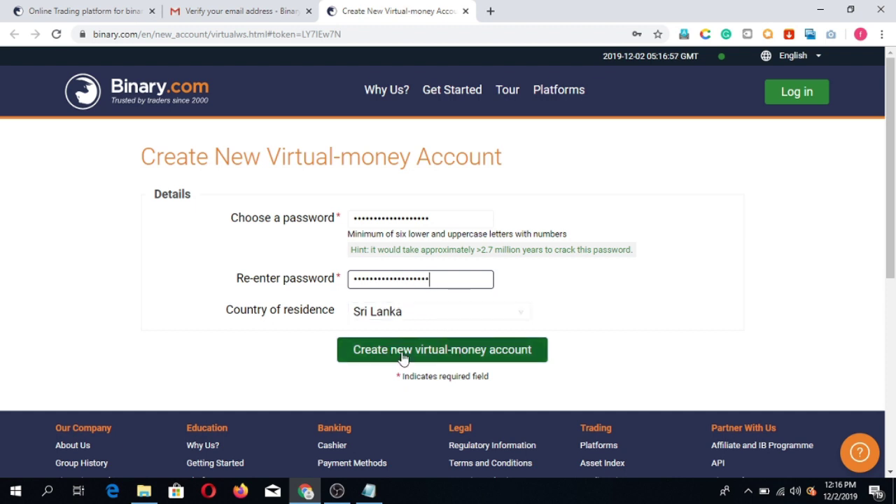
pyautogui.click(456, 357)
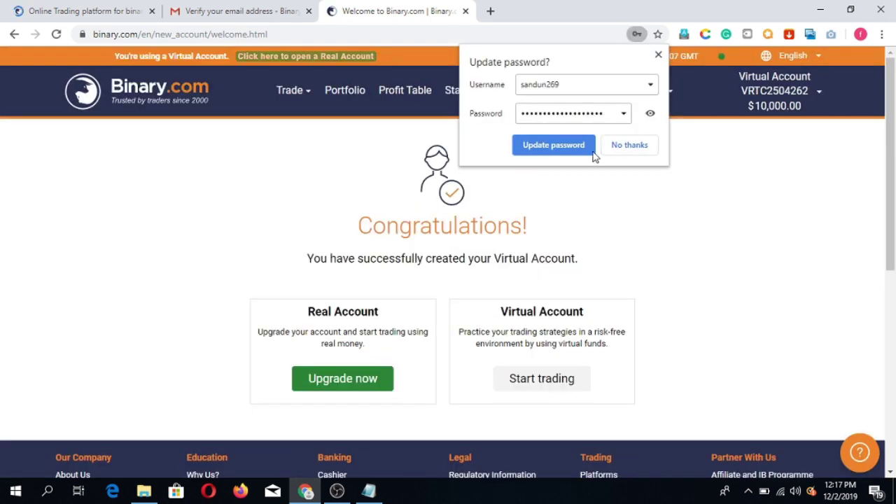
pyautogui.click(627, 155)
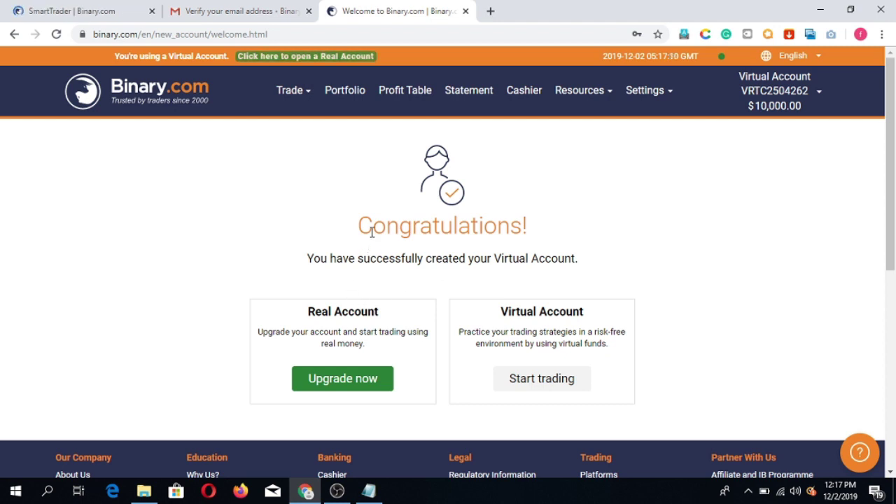
# Step: Return to the Gmail inbox, open the welcome email "Your ultimate trading experience starts now" and examine the virtual account details
pyautogui.click(236, 10)
pyautogui.click(187, 105)
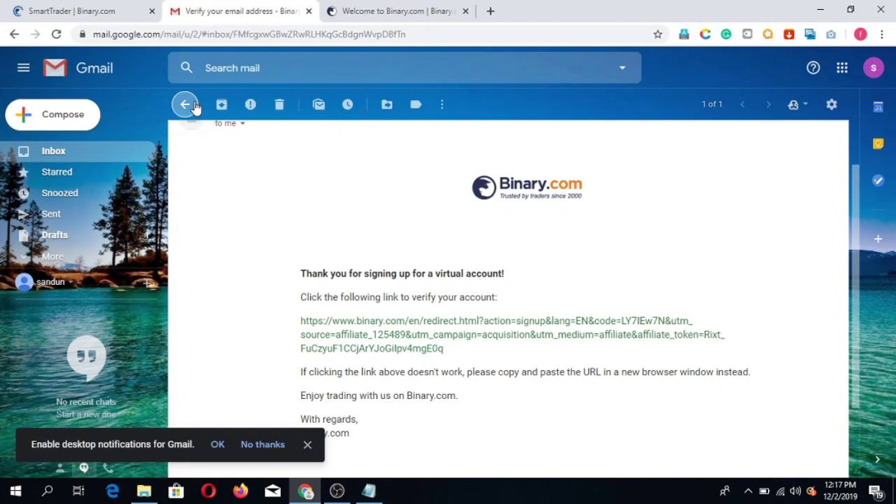
pyautogui.click(410, 10)
pyautogui.click(277, 7)
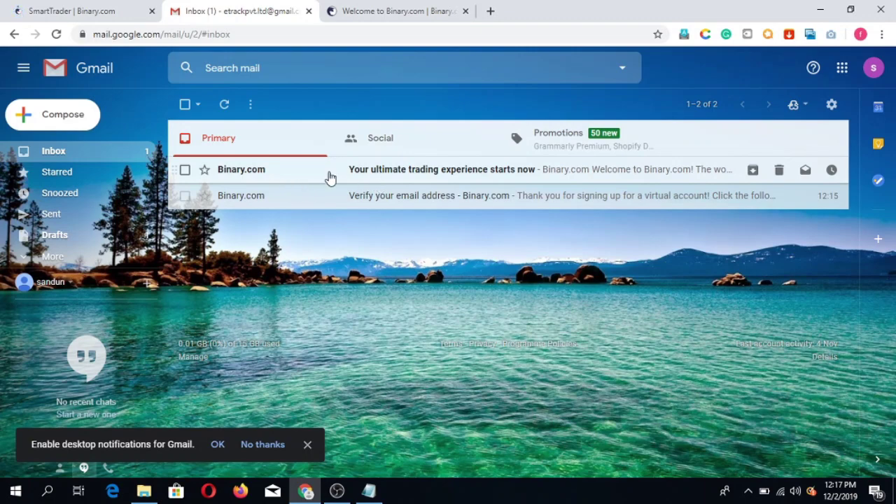
pyautogui.click(413, 176)
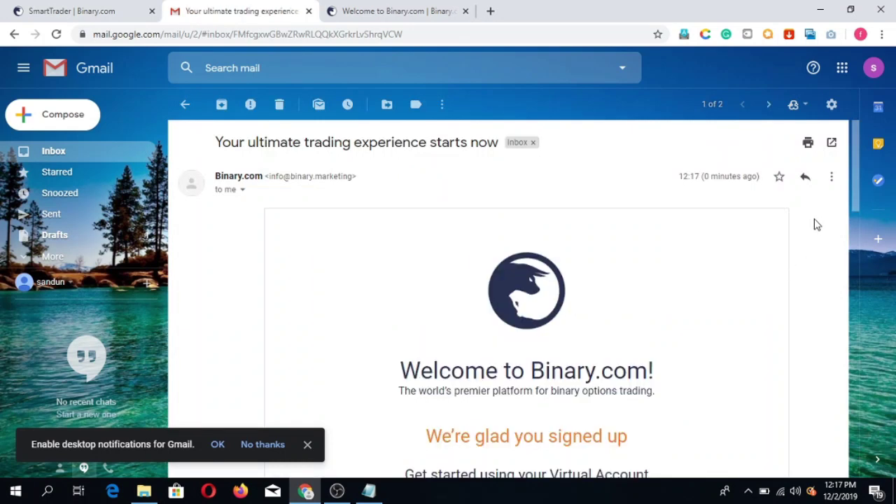
pyautogui.moveTo(860, 189); pyautogui.dragTo(858, 255)
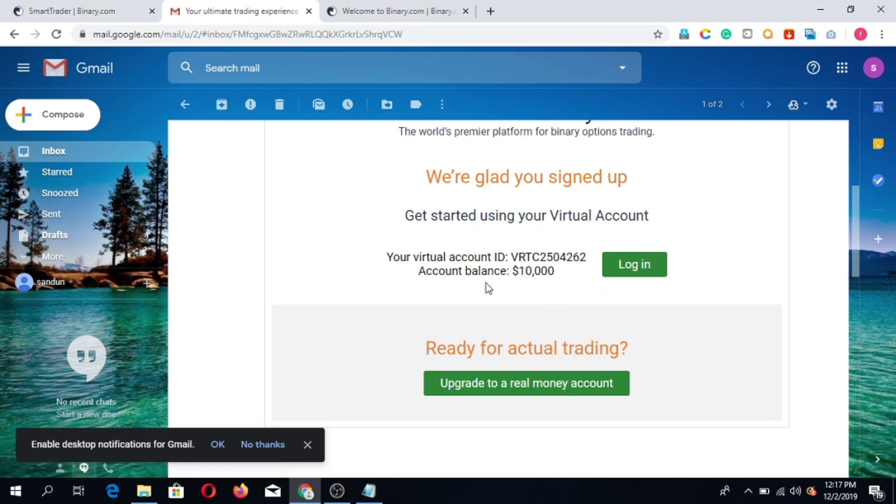
# Step: Return to the Binary.com welcome page and start the upgrade to a real money account
pyautogui.click(368, 10)
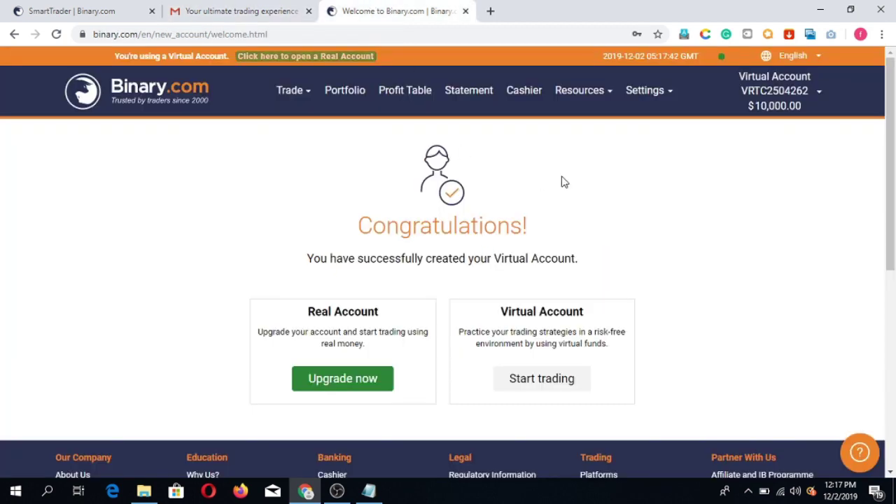
pyautogui.click(328, 387)
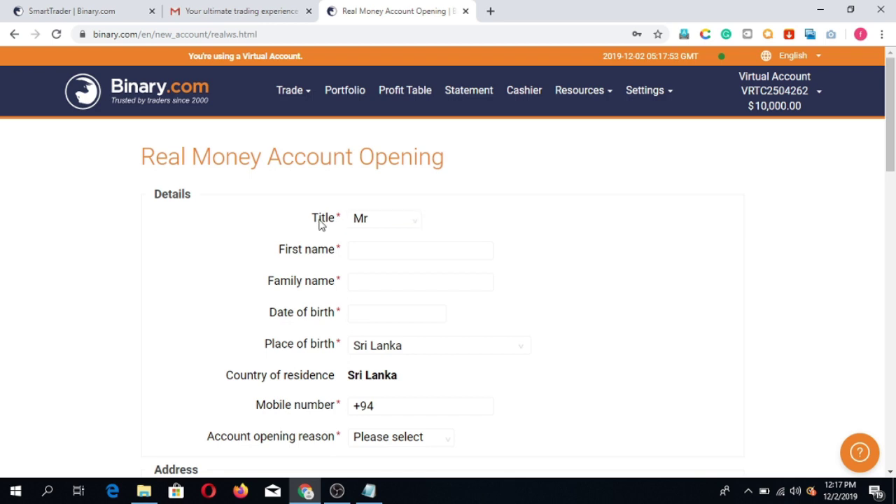
pyautogui.click(287, 255)
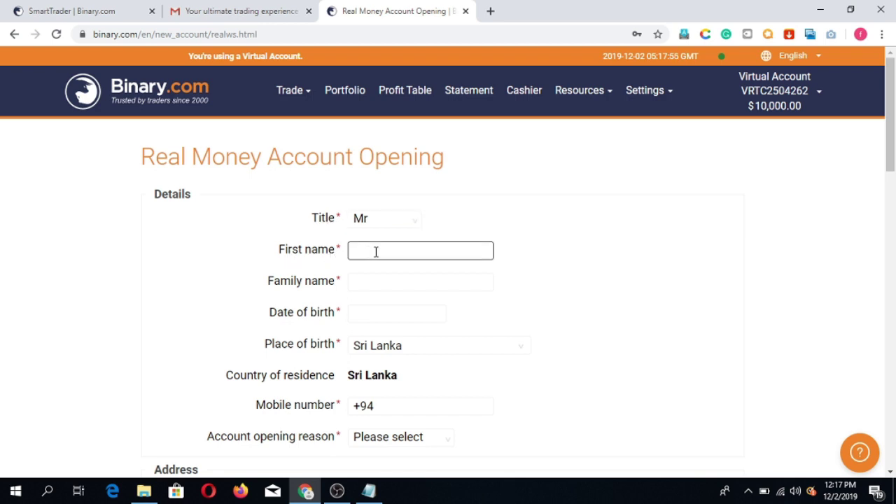
pyautogui.click(378, 285)
pyautogui.click(377, 312)
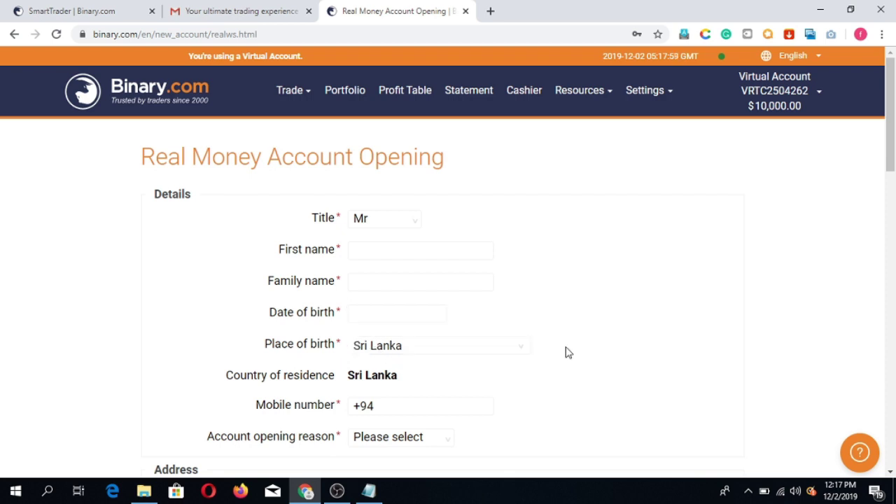
# Step: Set the account opening reason to Income earning in the real money account form
pyautogui.moveTo(893, 130); pyautogui.dragTo(894, 148)
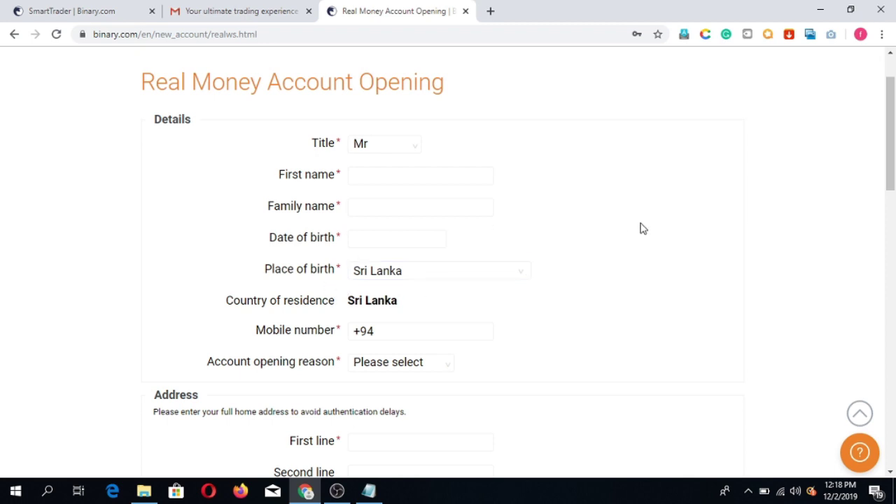
pyautogui.moveTo(892, 112); pyautogui.dragTo(895, 130)
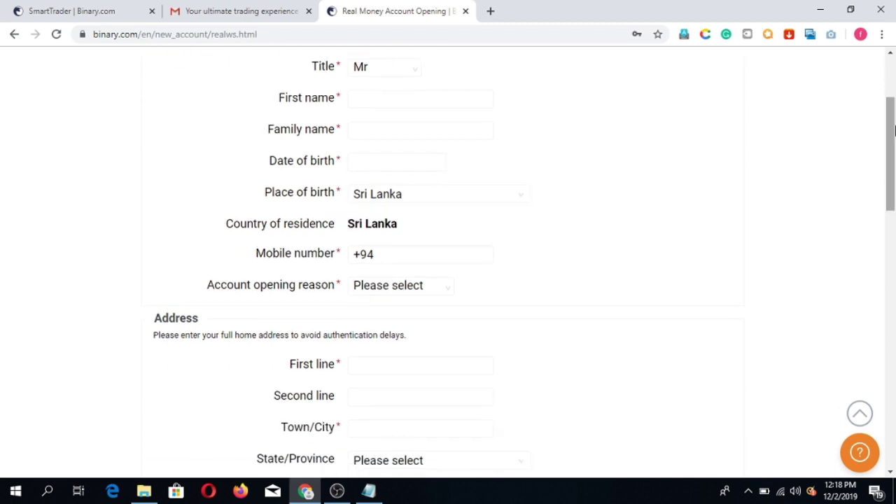
pyautogui.moveTo(894, 131); pyautogui.dragTo(895, 145)
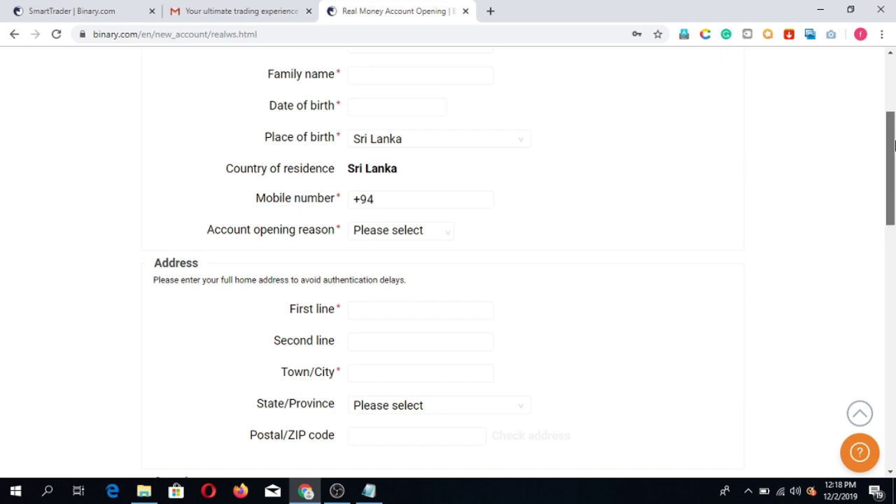
pyautogui.moveTo(894, 145); pyautogui.dragTo(895, 147)
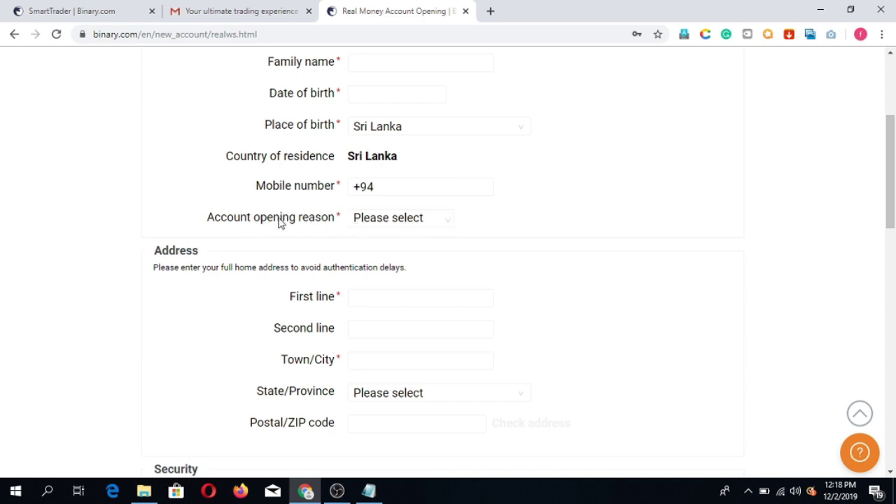
pyautogui.click(392, 222)
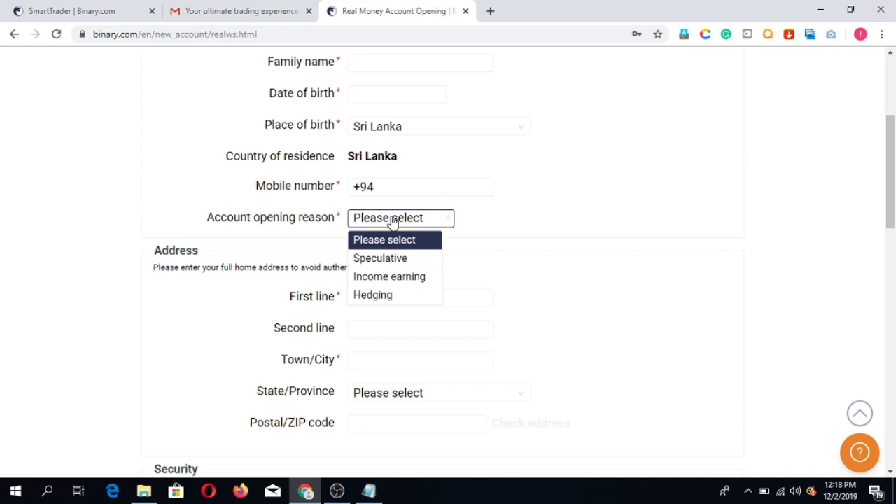
pyautogui.click(393, 278)
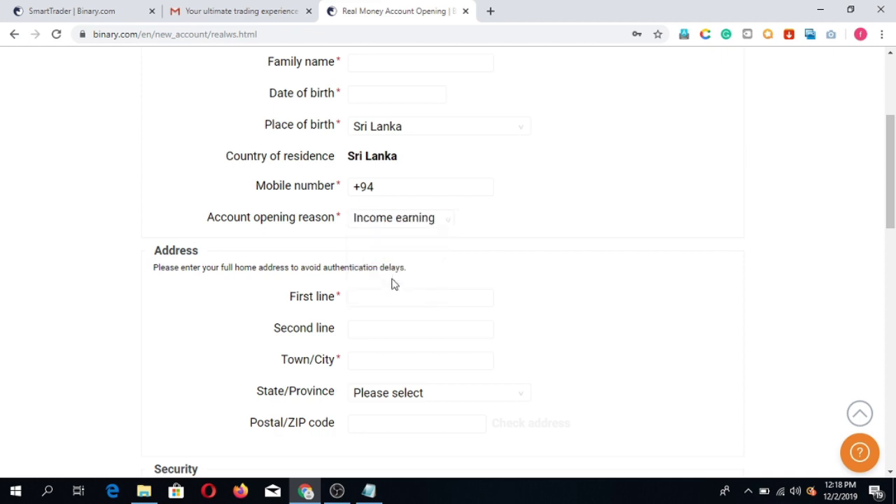
# Step: Examine the address and security fields required in the real money account form
pyautogui.moveTo(892, 191); pyautogui.dragTo(894, 232)
pyautogui.click(372, 143)
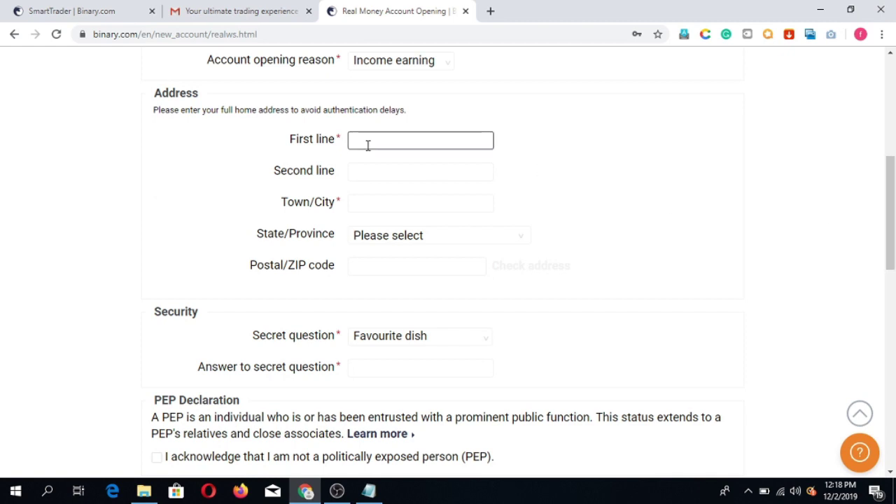
pyautogui.click(406, 165)
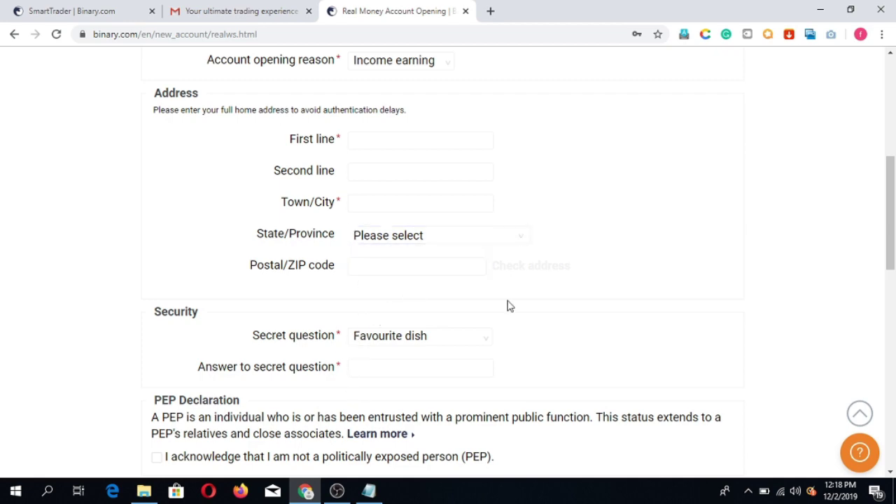
# Step: Enter the account holder's first and last names in the Details section of the real money account form
pyautogui.moveTo(890, 250); pyautogui.dragTo(891, 152)
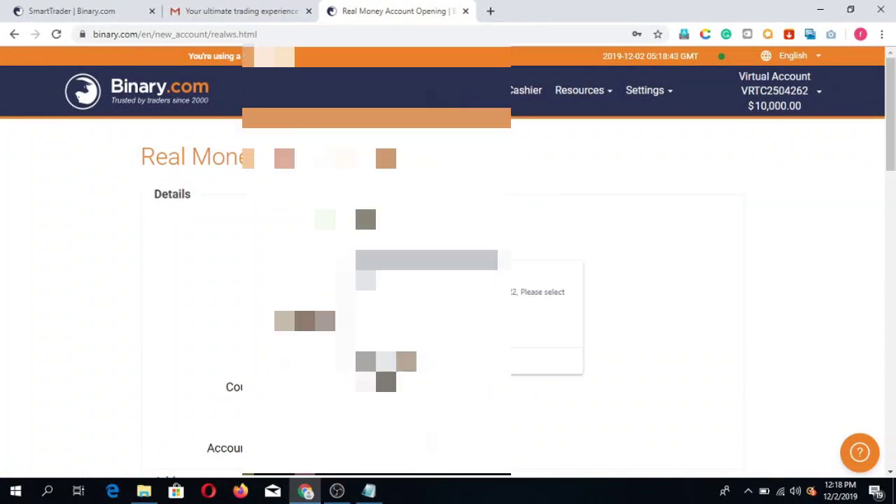
pyautogui.click(619, 204)
pyautogui.click(434, 280)
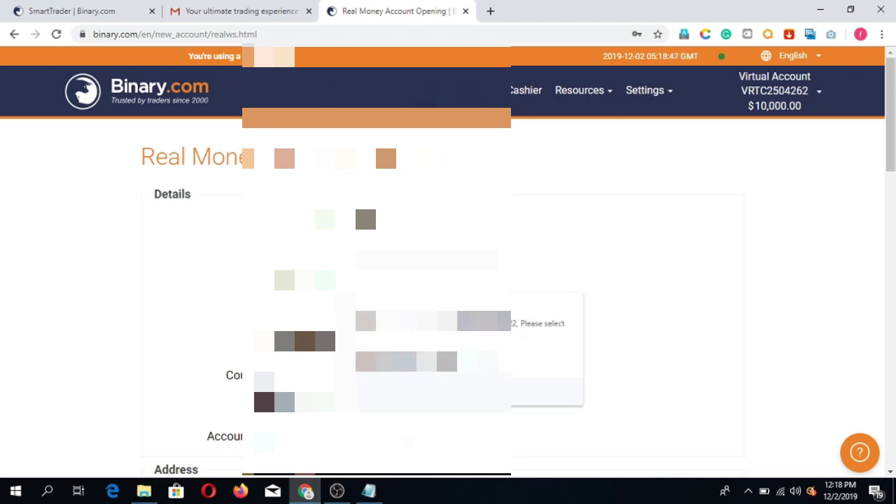
pyautogui.click(427, 249)
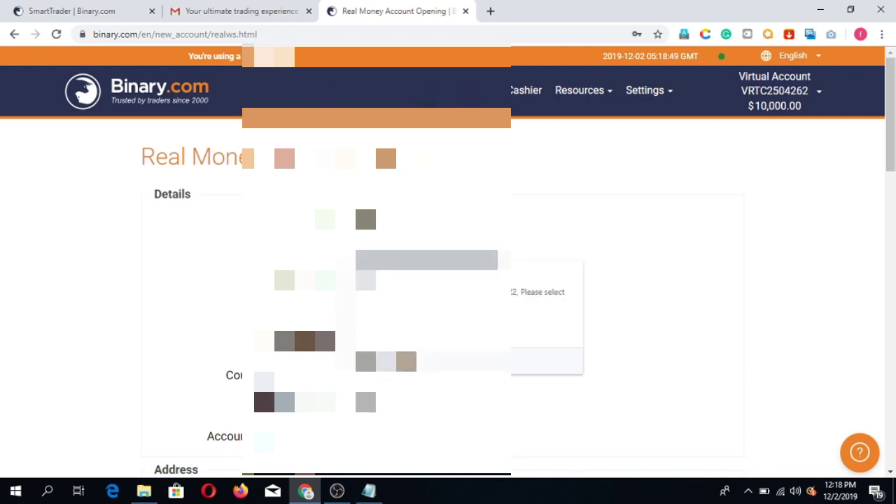
pyautogui.click(235, 280)
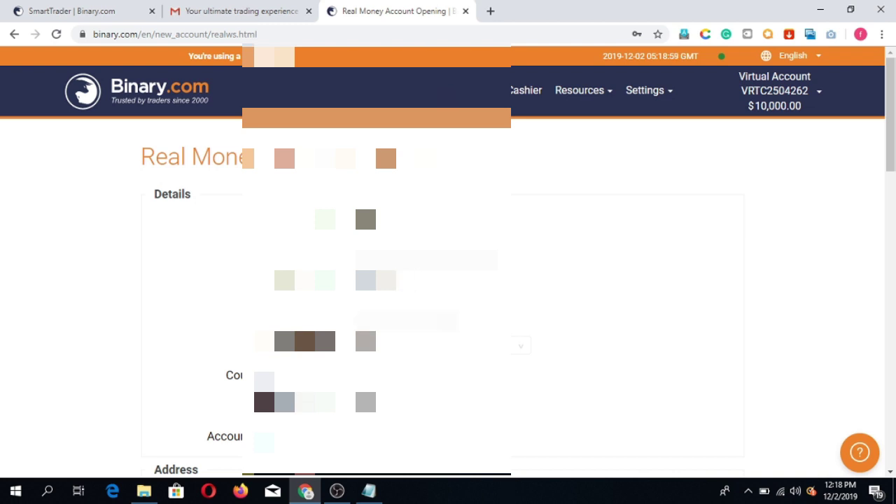
pyautogui.write('...')
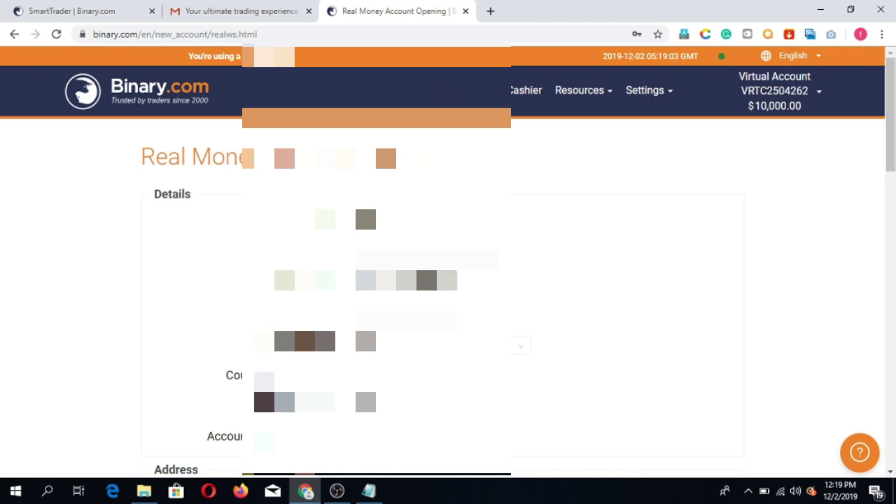
# Step: Set the account holder's date of birth in the Details section
pyautogui.press('Tab')
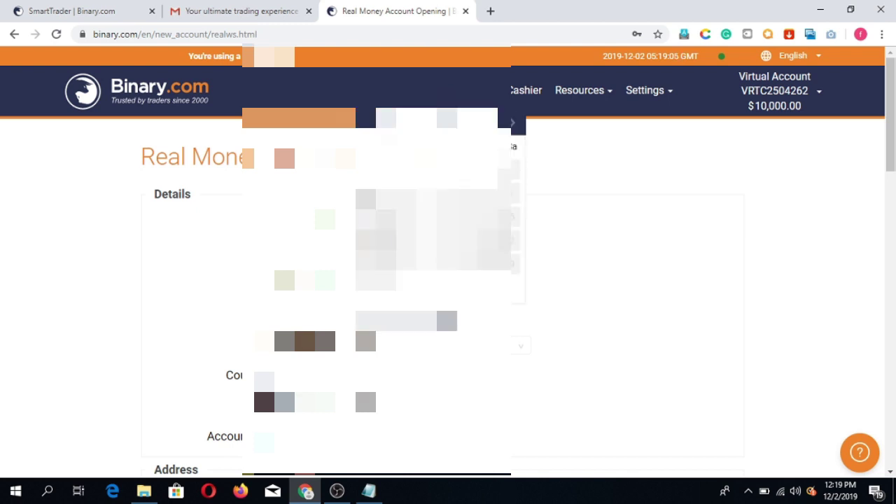
pyautogui.click(468, 121)
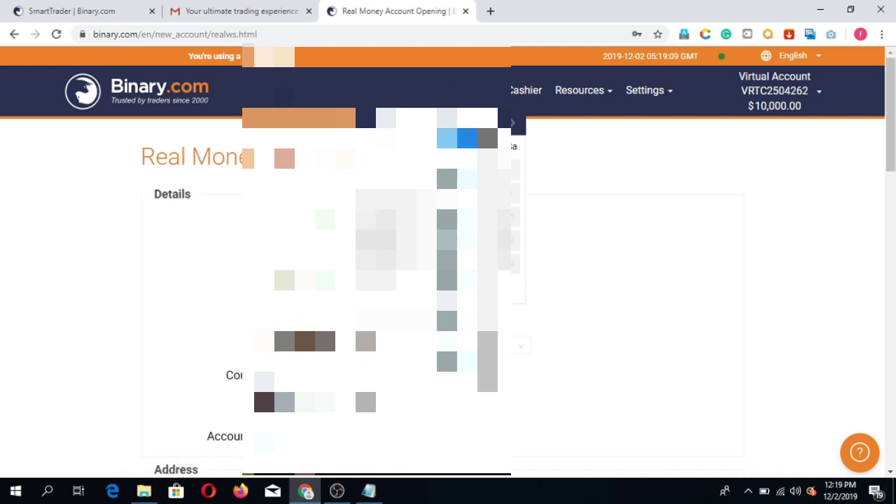
pyautogui.click(458, 138)
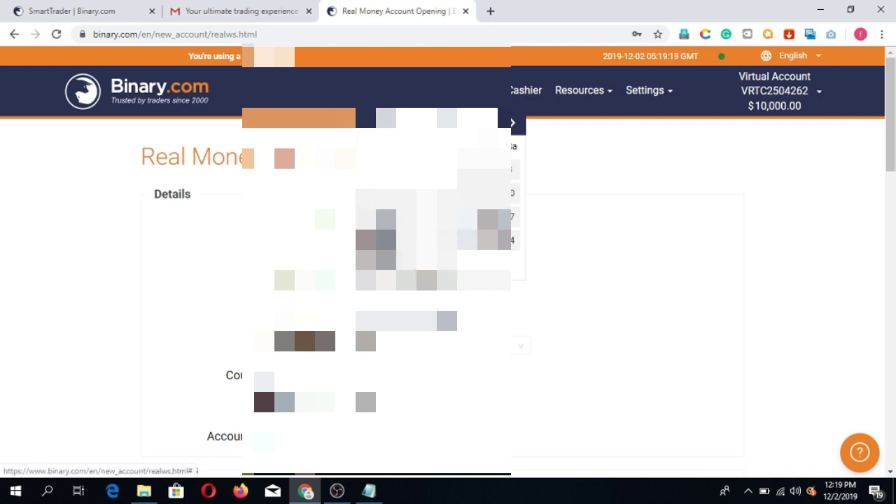
pyautogui.click(468, 240)
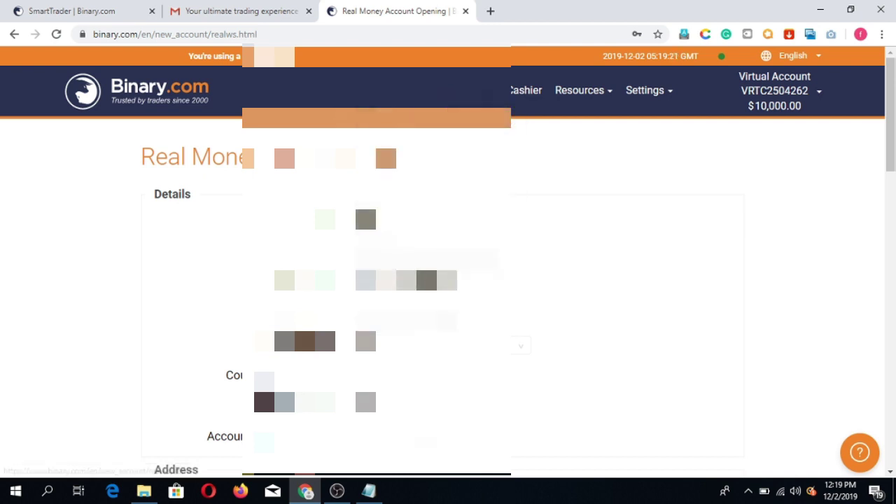
# Step: Fill in the home address fields in the Address section using the saved address suggestion
pyautogui.scroll(-3, 448, 280)
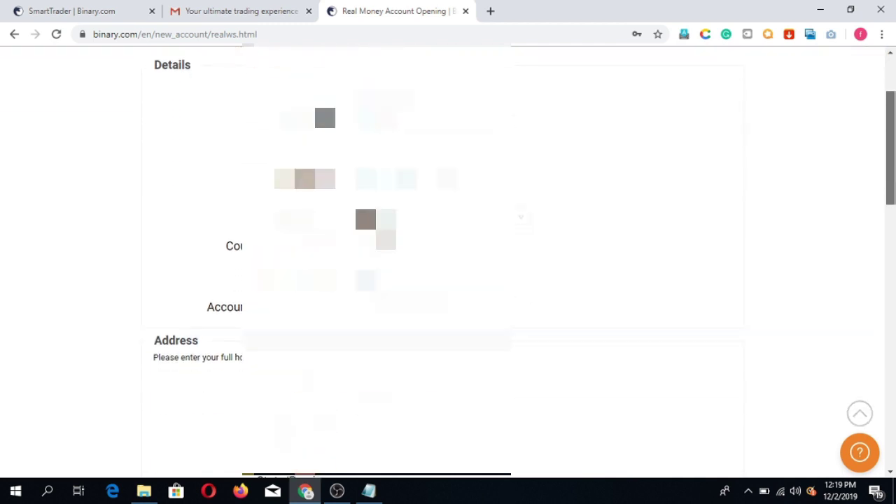
pyautogui.click(407, 260)
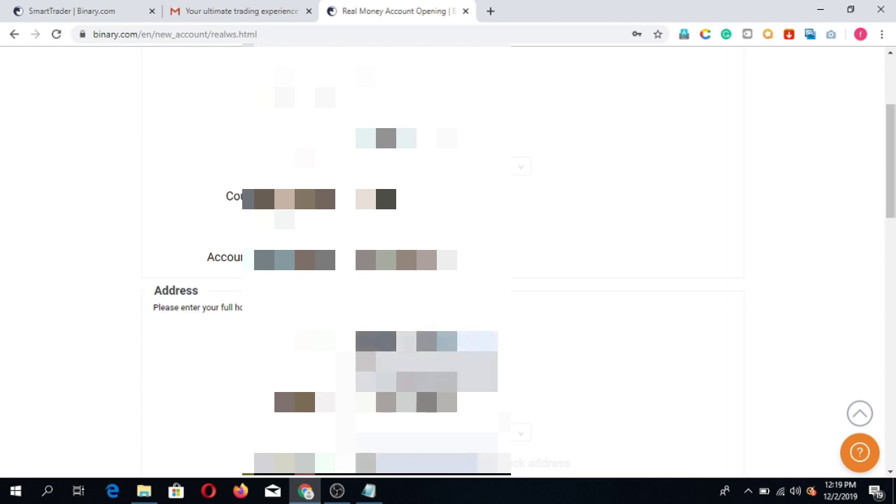
pyautogui.click(417, 371)
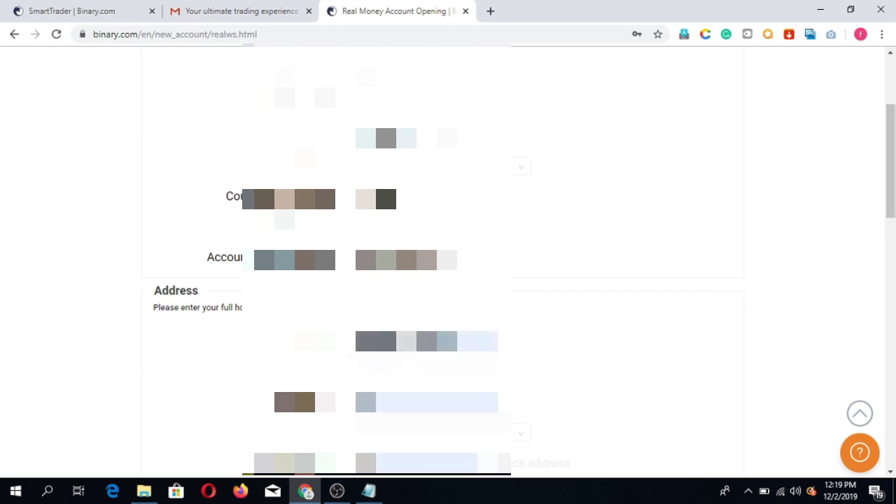
pyautogui.click(616, 187)
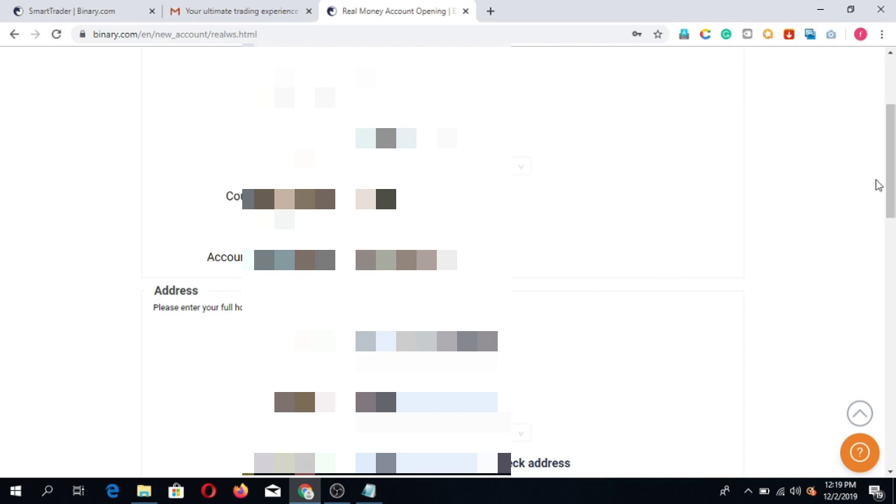
# Step: Choose a secret question in the Security section and enter the answer to the secret question
pyautogui.moveTo(891, 183); pyautogui.dragTo(891, 262)
pyautogui.click(428, 239)
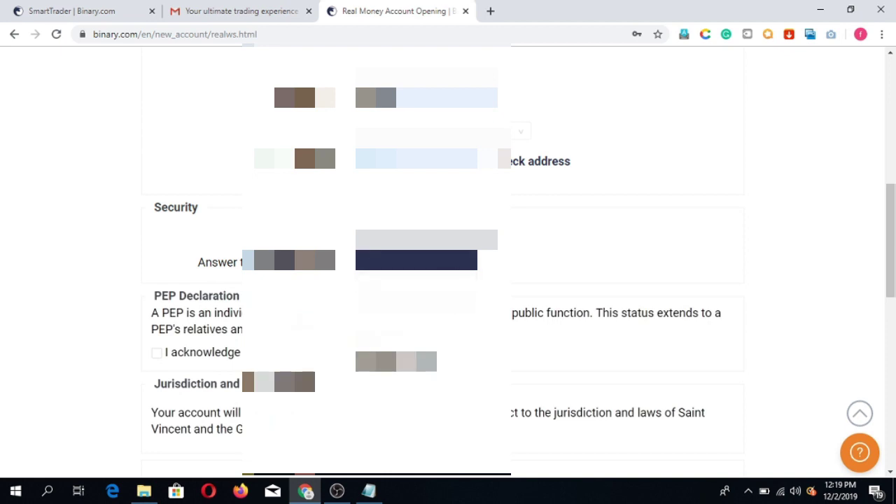
pyautogui.click(426, 280)
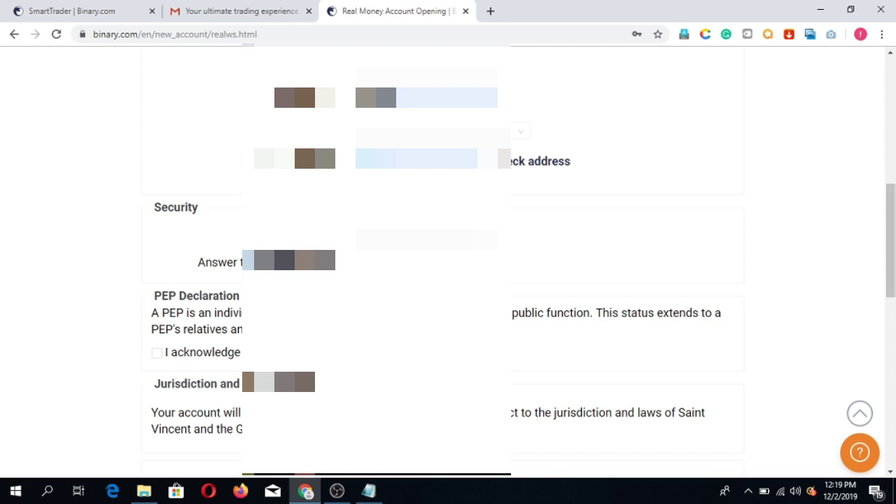
pyautogui.click(425, 260)
pyautogui.write('...')
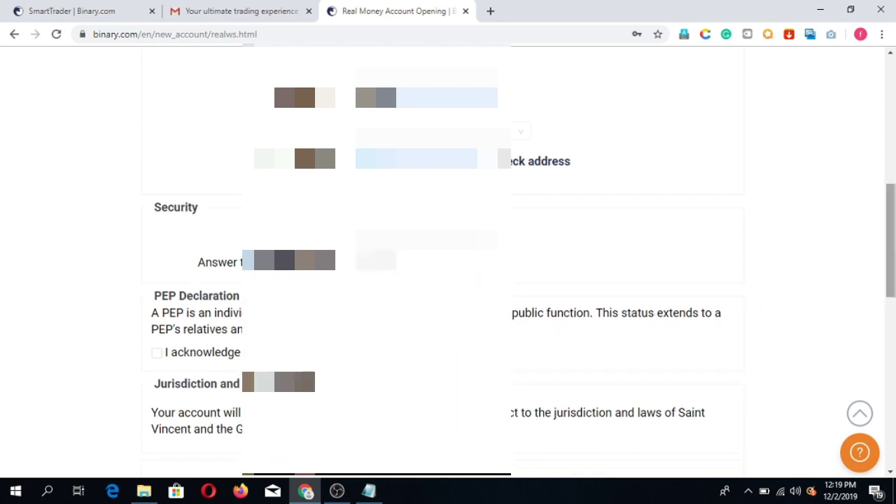
# Step: Select the account holder's State/Province in the Address section
pyautogui.moveTo(890, 274); pyautogui.dragTo(890, 332)
pyautogui.moveTo(890, 296); pyautogui.dragTo(891, 302)
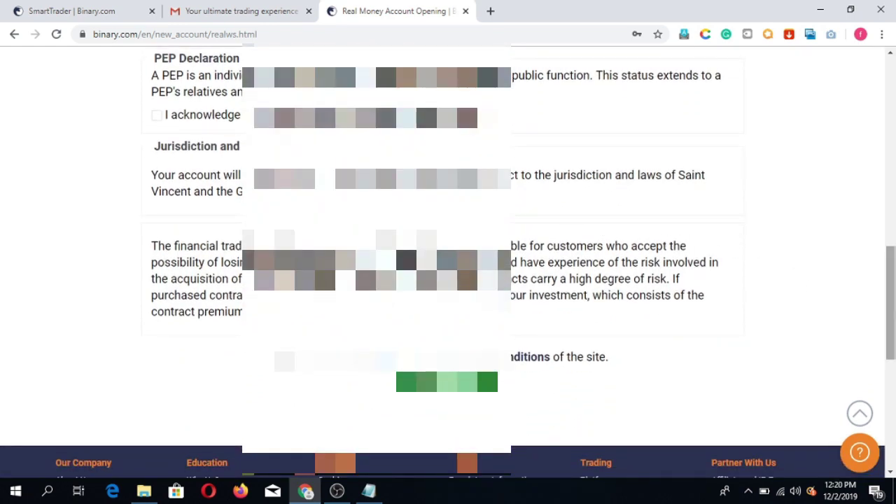
pyautogui.moveTo(891, 309); pyautogui.dragTo(892, 161)
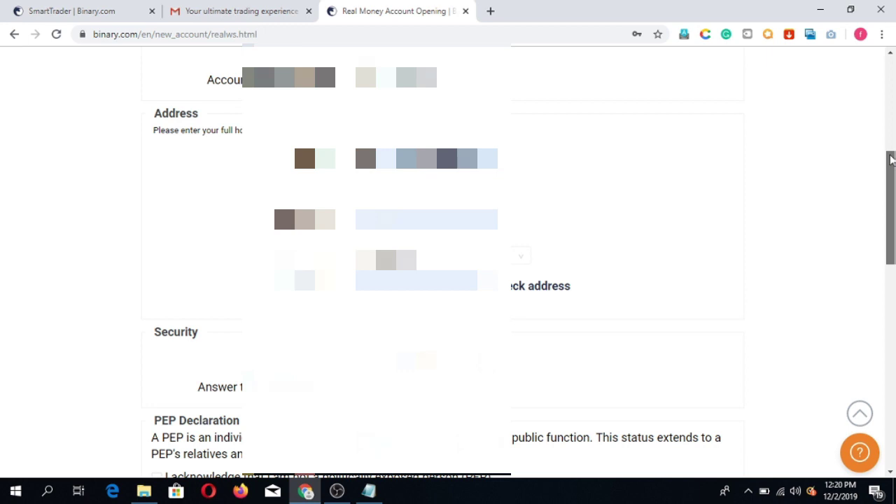
pyautogui.moveTo(893, 161); pyautogui.dragTo(893, 171)
pyautogui.click(520, 218)
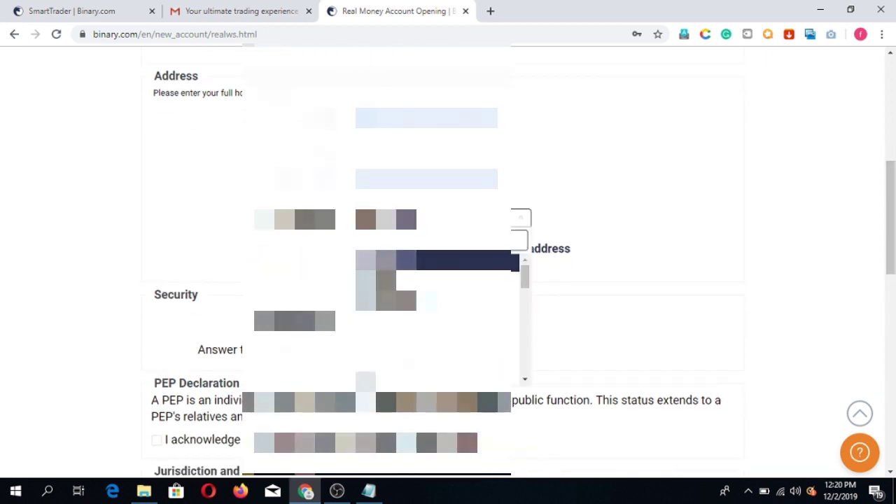
pyautogui.moveTo(526, 278); pyautogui.dragTo(537, 320)
pyautogui.click(385, 361)
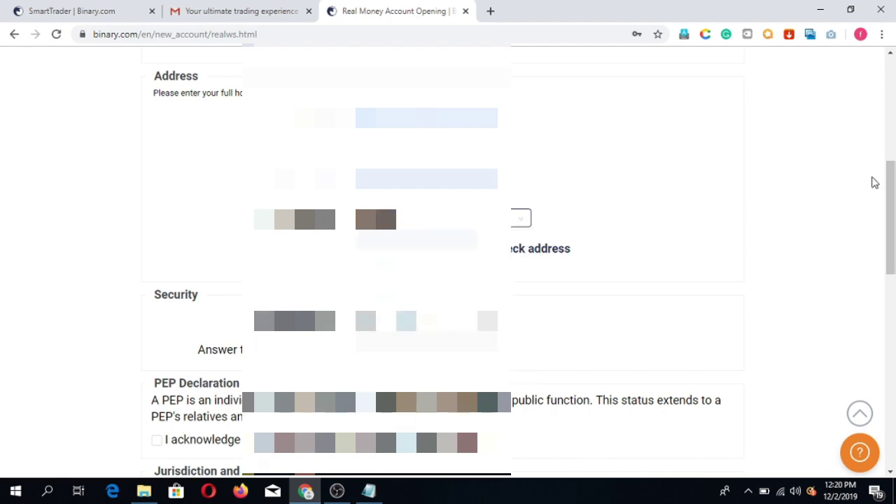
# Step: Accept the terms and conditions and the non-PEP acknowledgement, and submit the form to open the real money account
pyautogui.moveTo(890, 182); pyautogui.dragTo(889, 246)
pyautogui.scroll(-2, 448, 263)
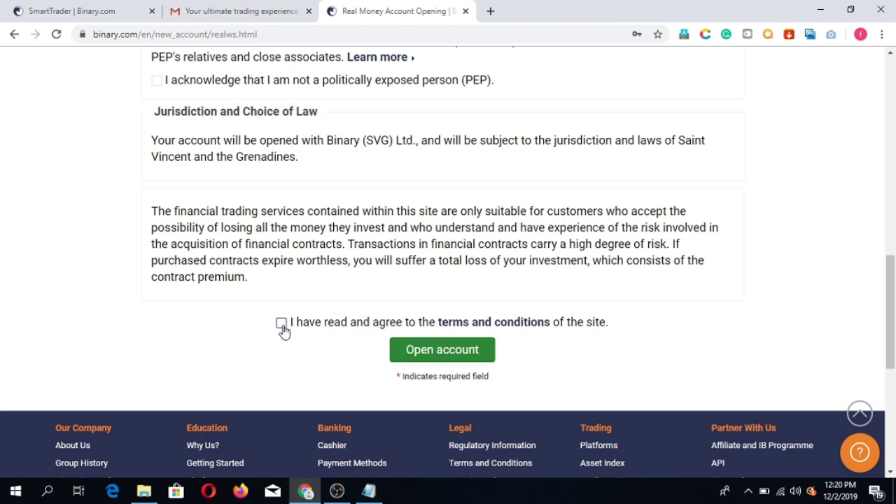
pyautogui.click(282, 324)
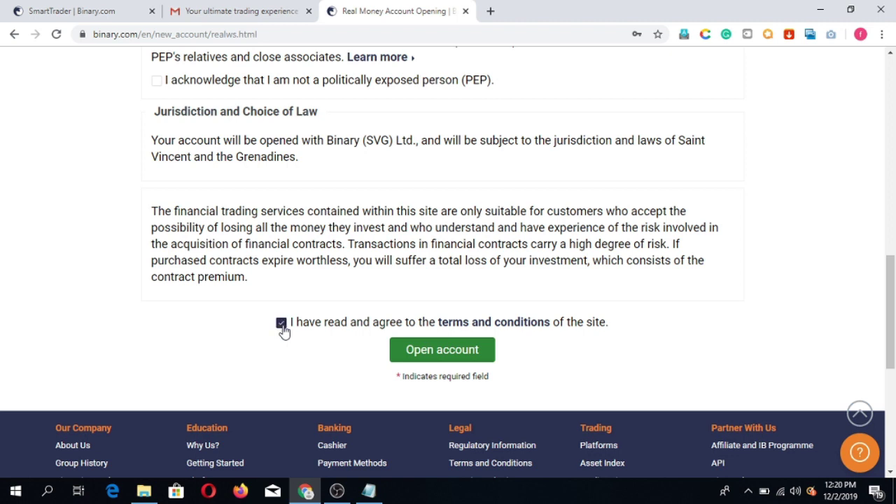
pyautogui.click(459, 354)
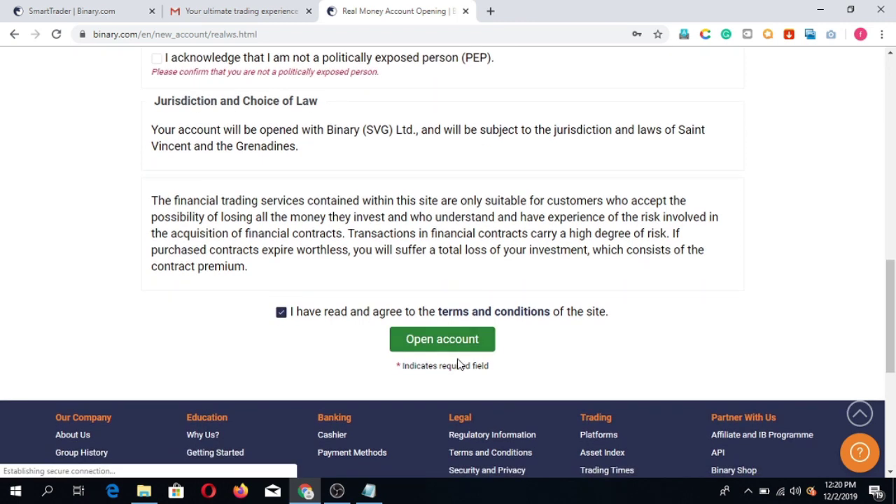
pyautogui.click(158, 60)
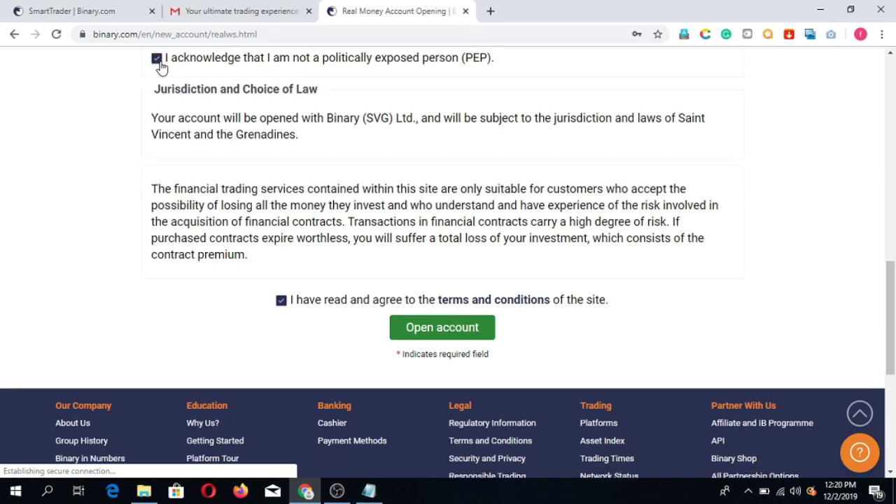
pyautogui.click(469, 328)
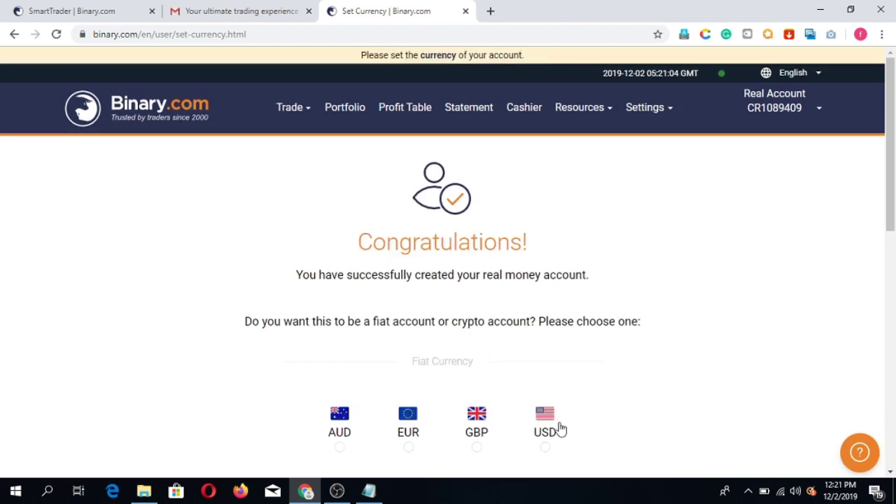
# Step: Choose USD as the fiat currency of the real money account and confirm creating the USD account
pyautogui.moveTo(890, 135); pyautogui.dragTo(889, 170)
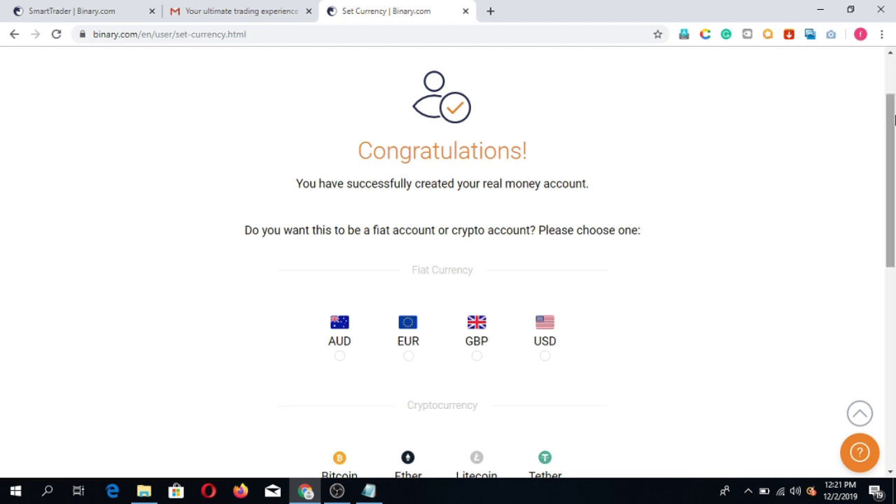
pyautogui.scroll(-1, 766, 186)
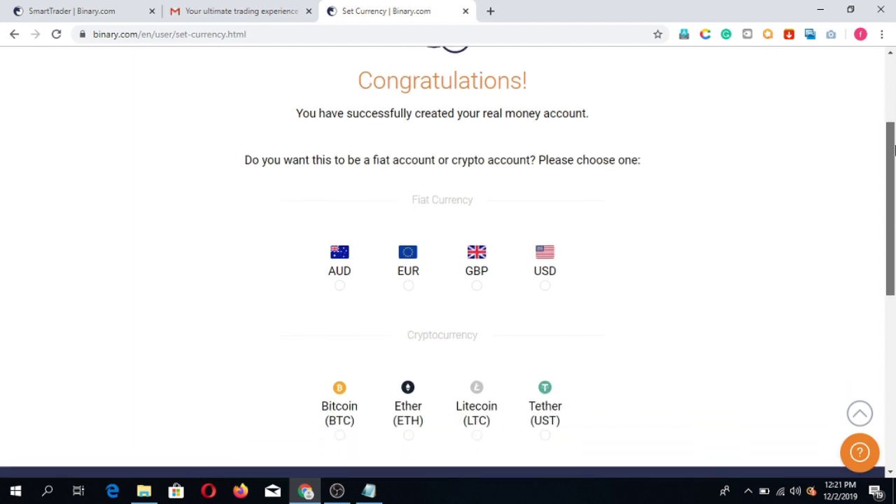
pyautogui.click(544, 287)
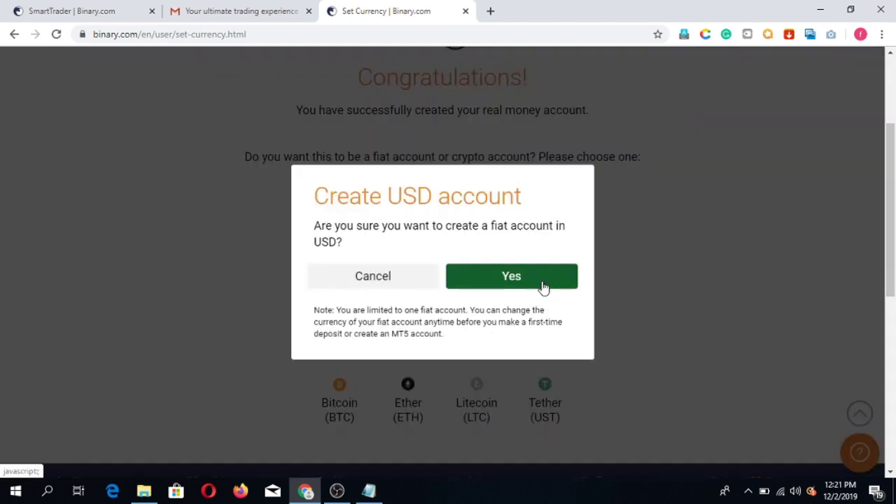
pyautogui.click(480, 277)
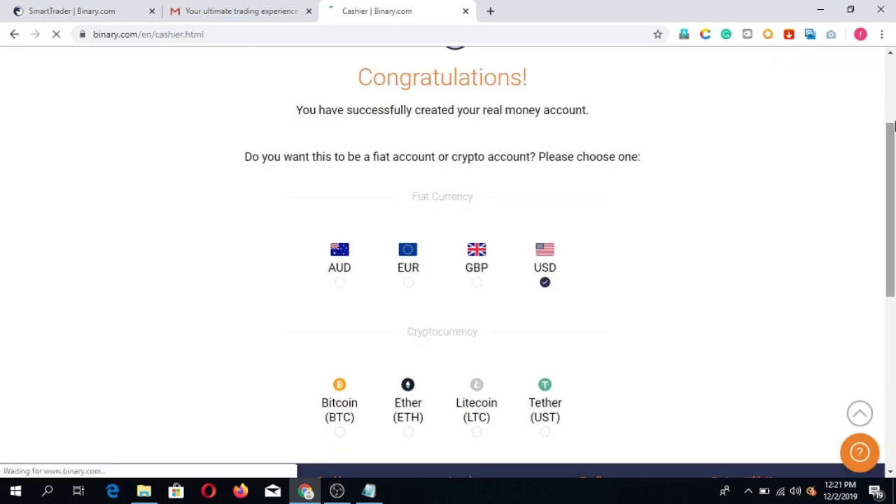